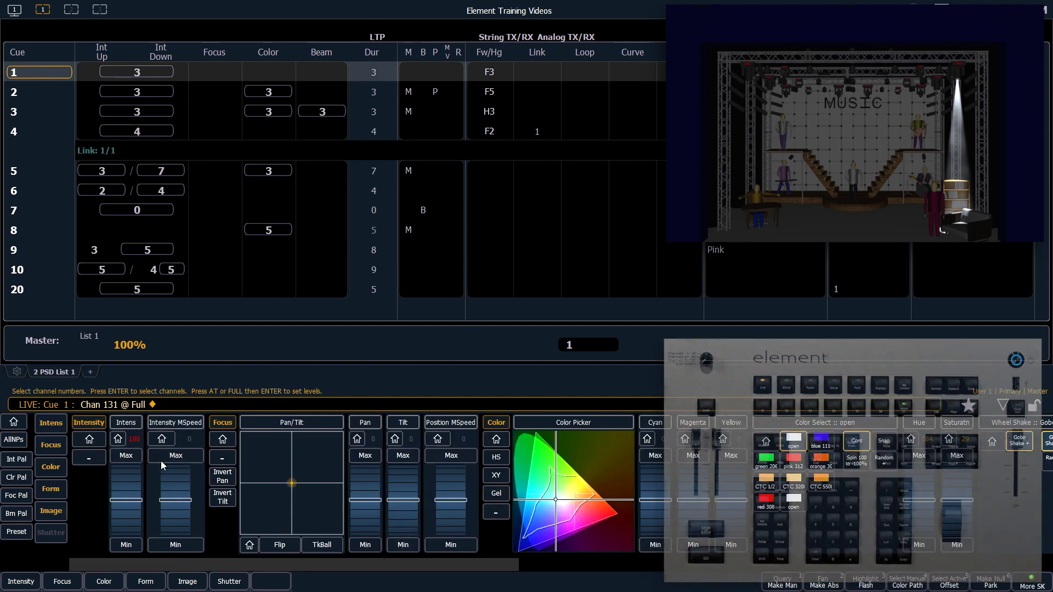
Tilt channel 131's beam up onto the back wall, colour it orange, zoom it wider and add the spiral gobo
left_click_drag(407, 500, 405, 477)
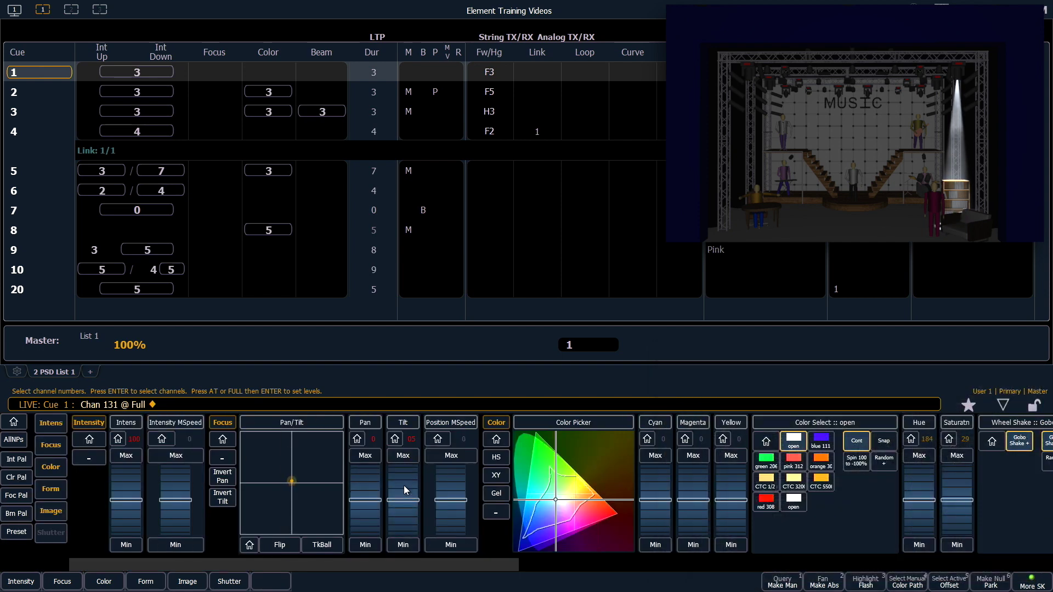
scroll(404, 477, "up", 5)
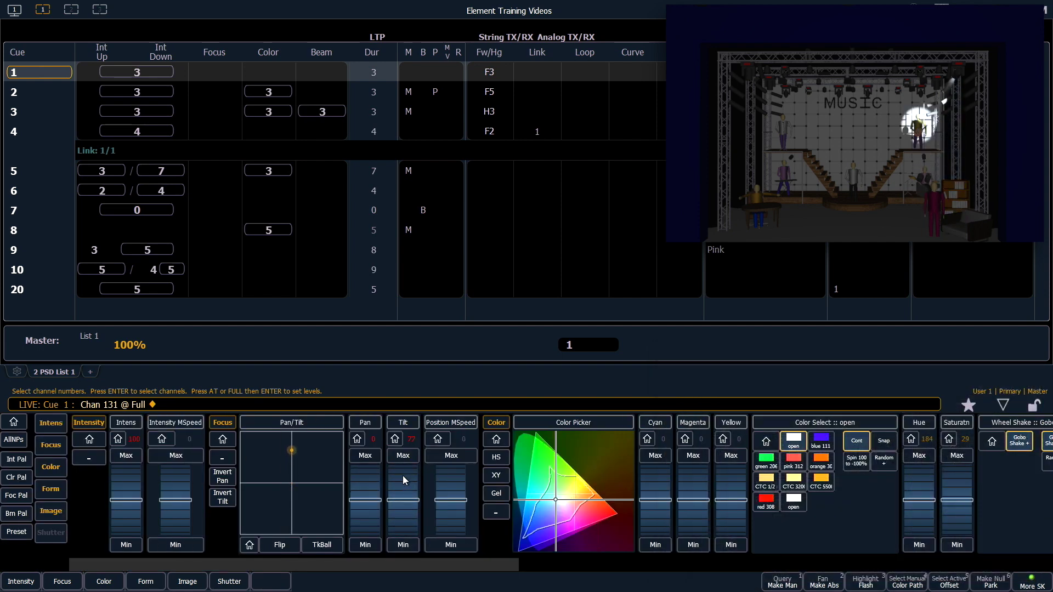
scroll(364, 495, "up", 3)
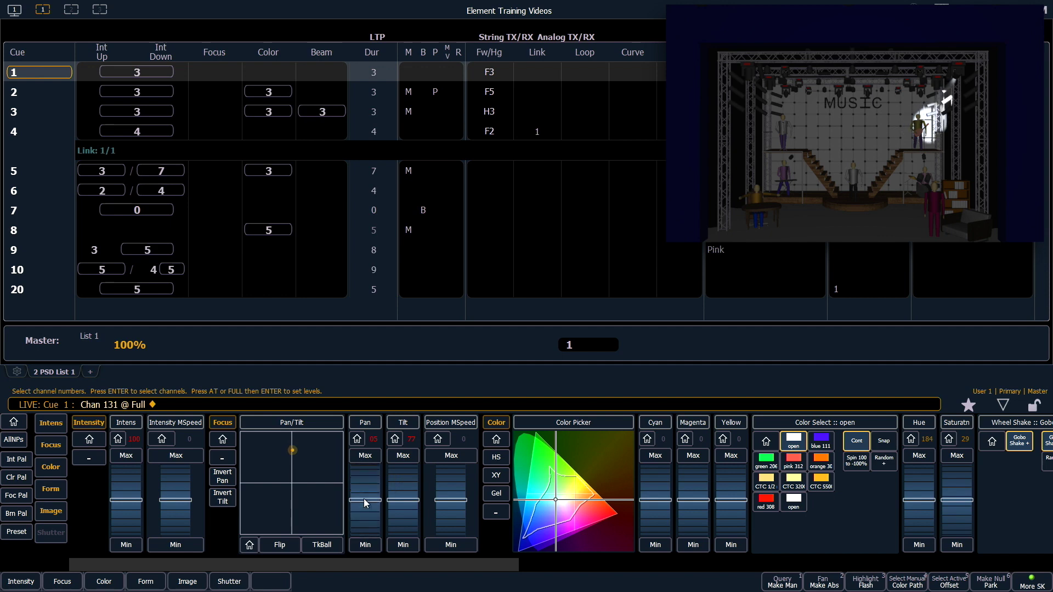
scroll(365, 517, "down", 3)
scroll(367, 518, "down", 2)
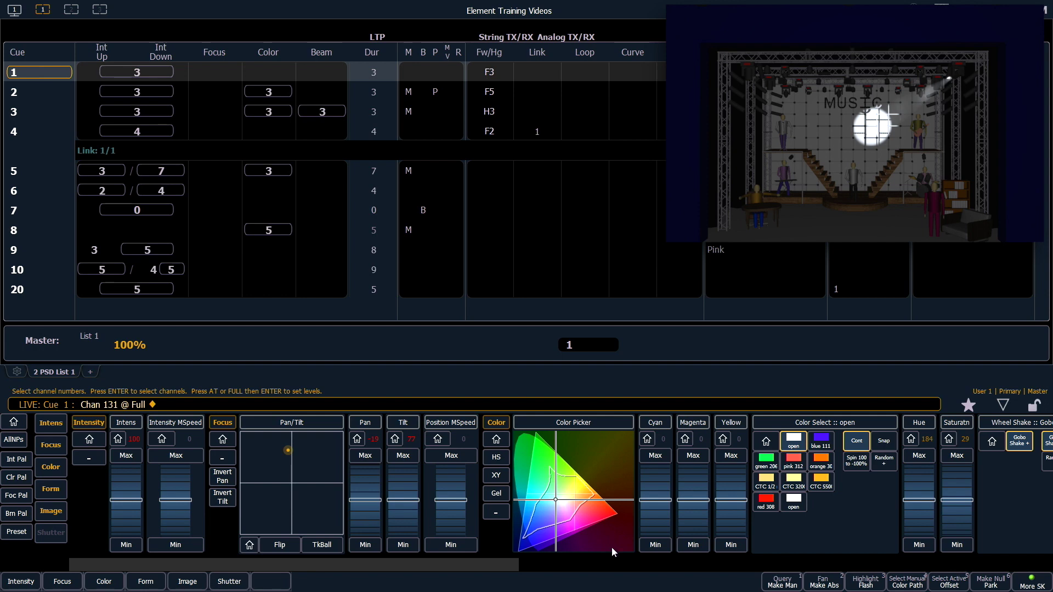
left_click(583, 490)
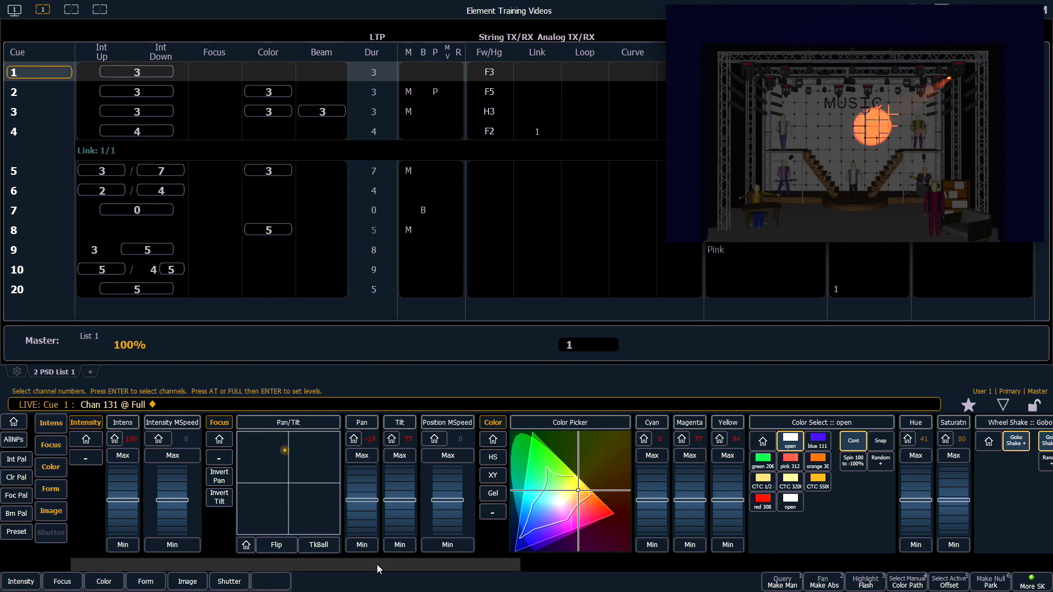
left_click_drag(376, 565, 568, 567)
left_click_drag(887, 497, 887, 484)
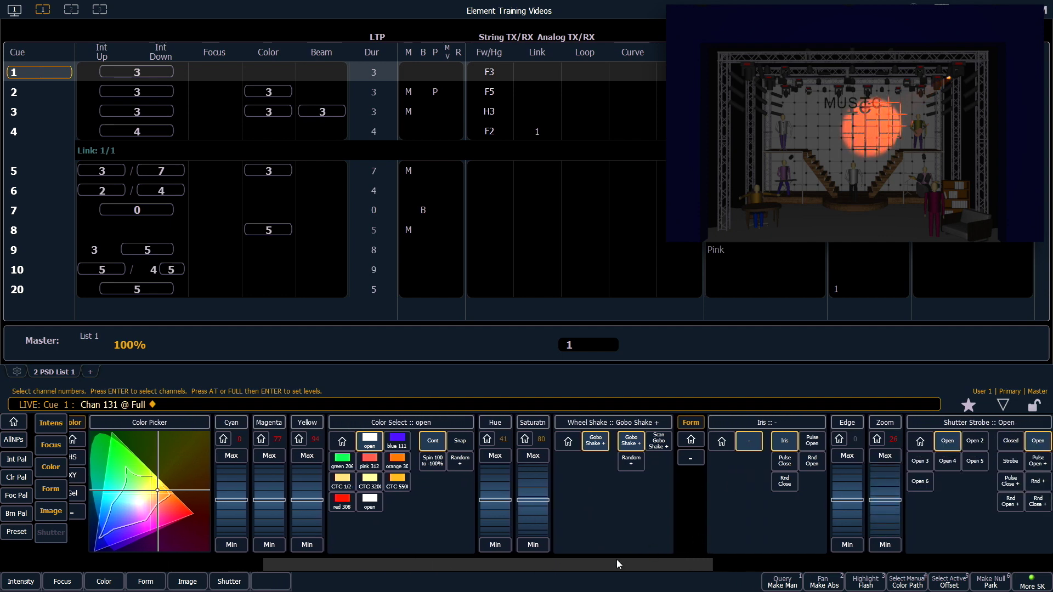
left_click_drag(617, 559, 851, 560)
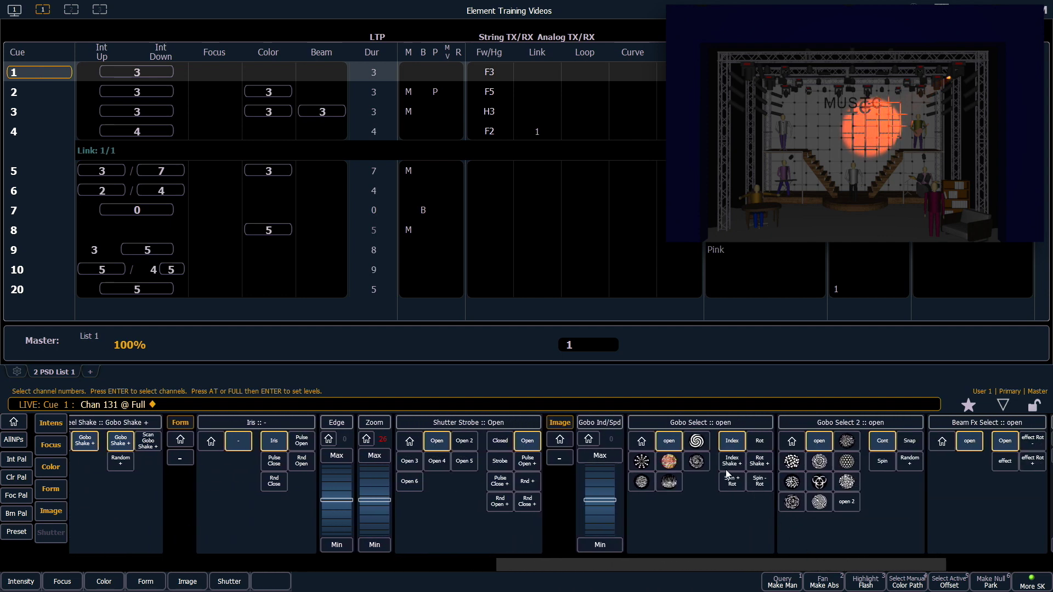
left_click(697, 442)
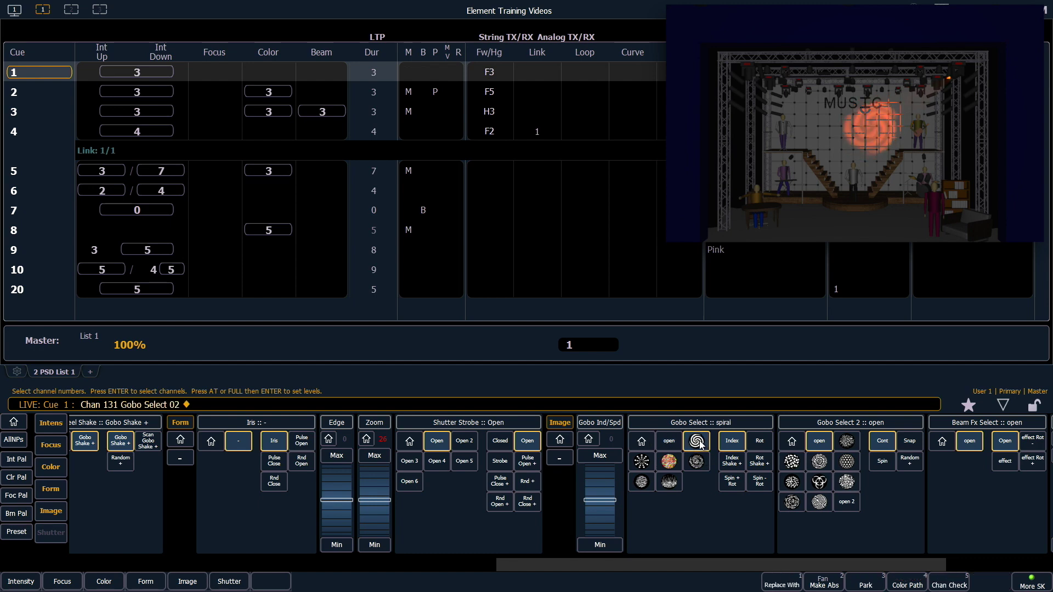
key("BackSpace")
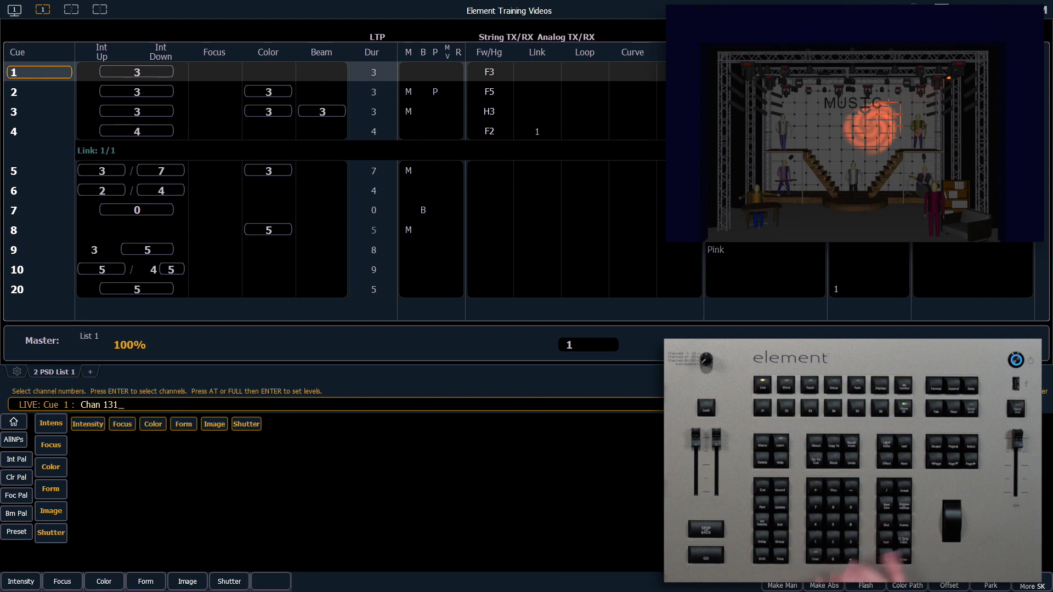
Copy channel 131's settings to channels 132 through 134
key("ctrl+q")
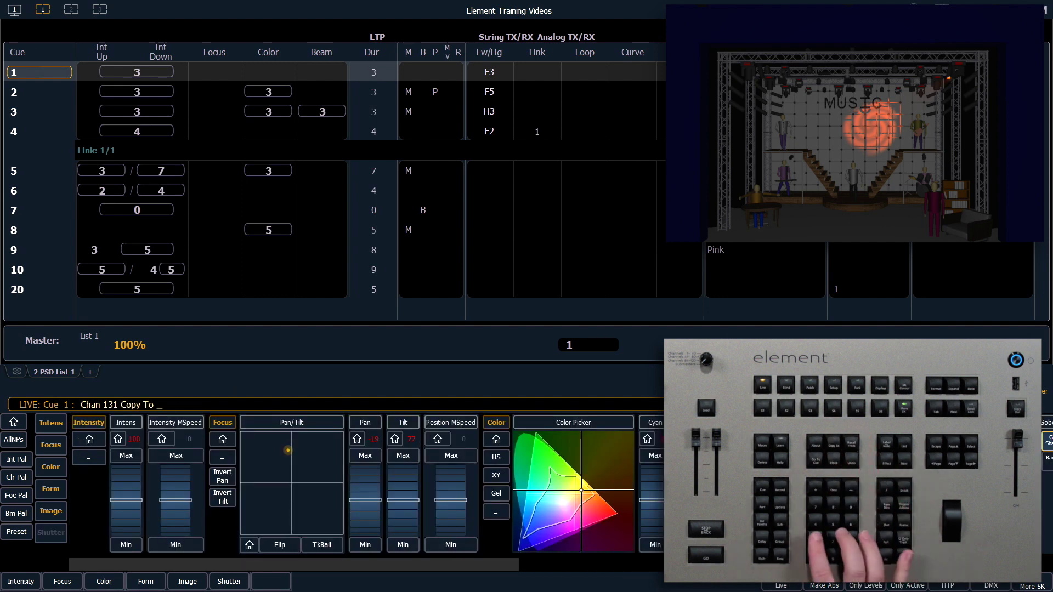
type("132t134")
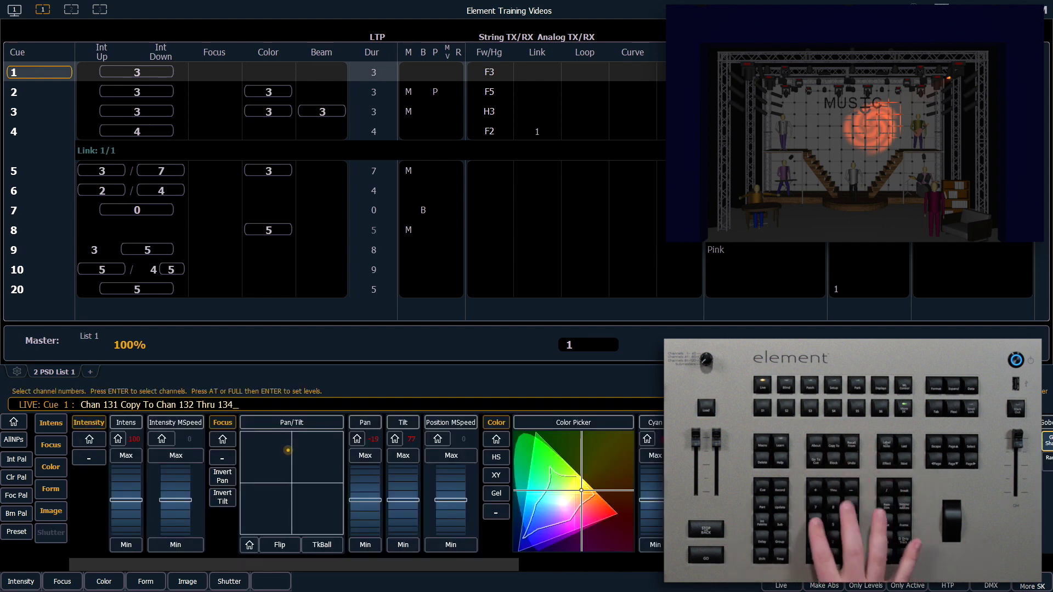
key("Return")
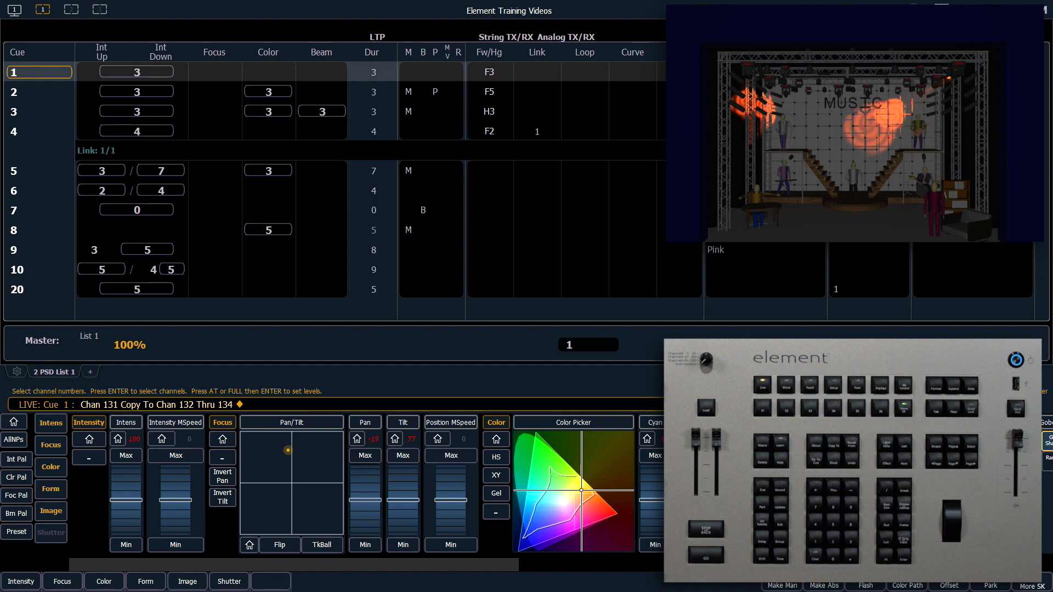
Select channels 132 through 134 with intensity excluded from the command
key("Return")
type("132t134")
key("minus")
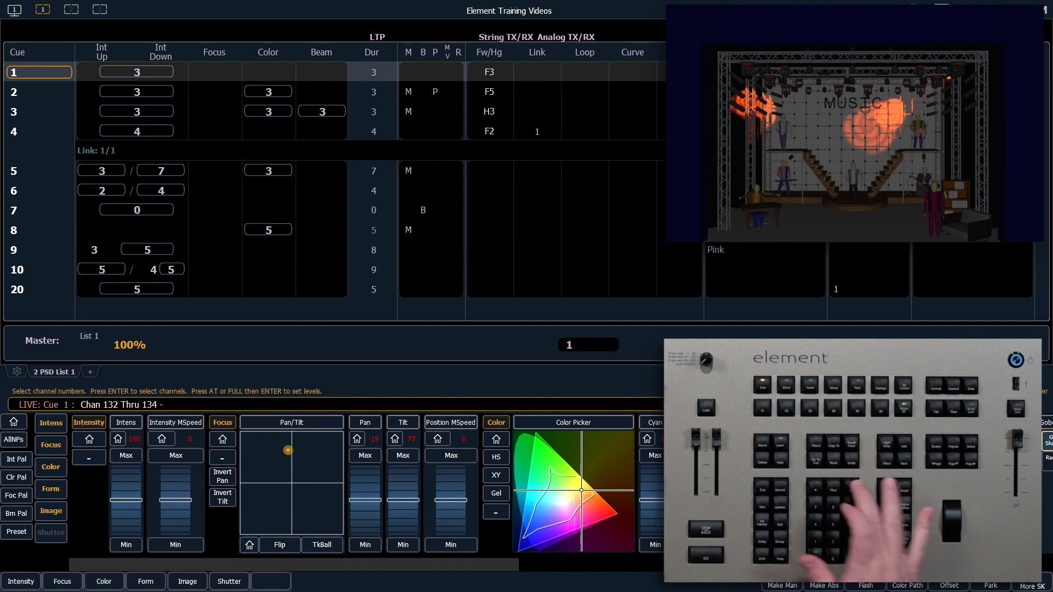
left_click(25, 581)
Sneak channels 132–134's non-intensity parameters back to their stored values
key("ctrl+n")
key("Return")
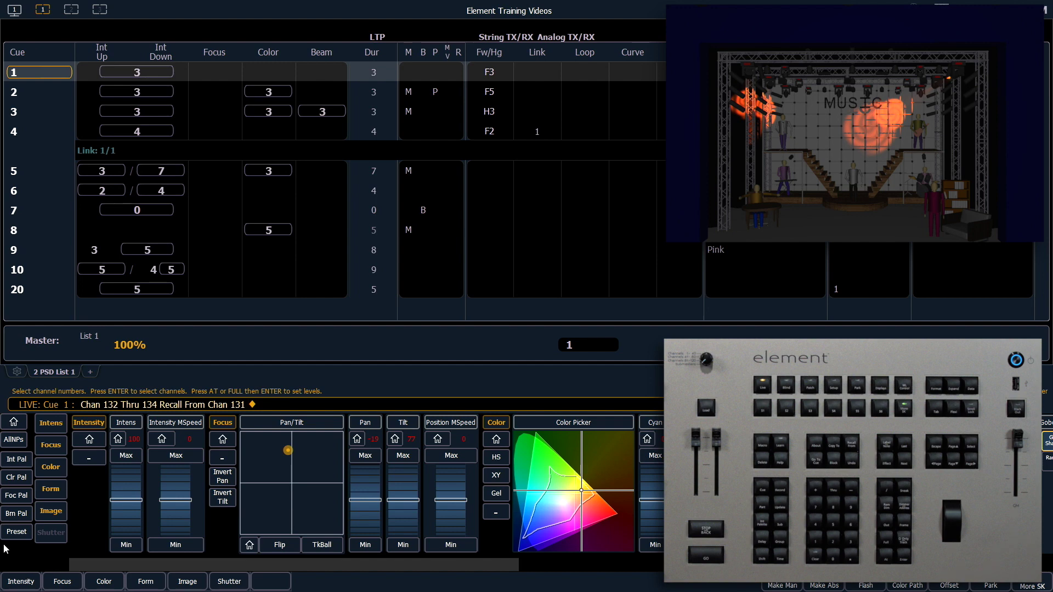
Home channels 132 through 134 so their beams return to white
left_click(15, 423)
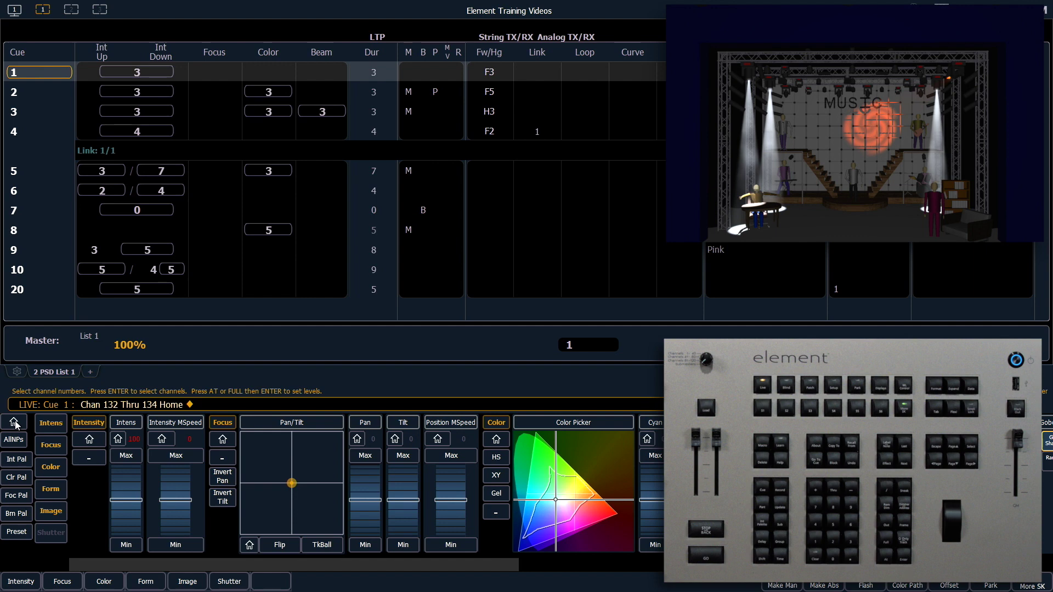
type("131")
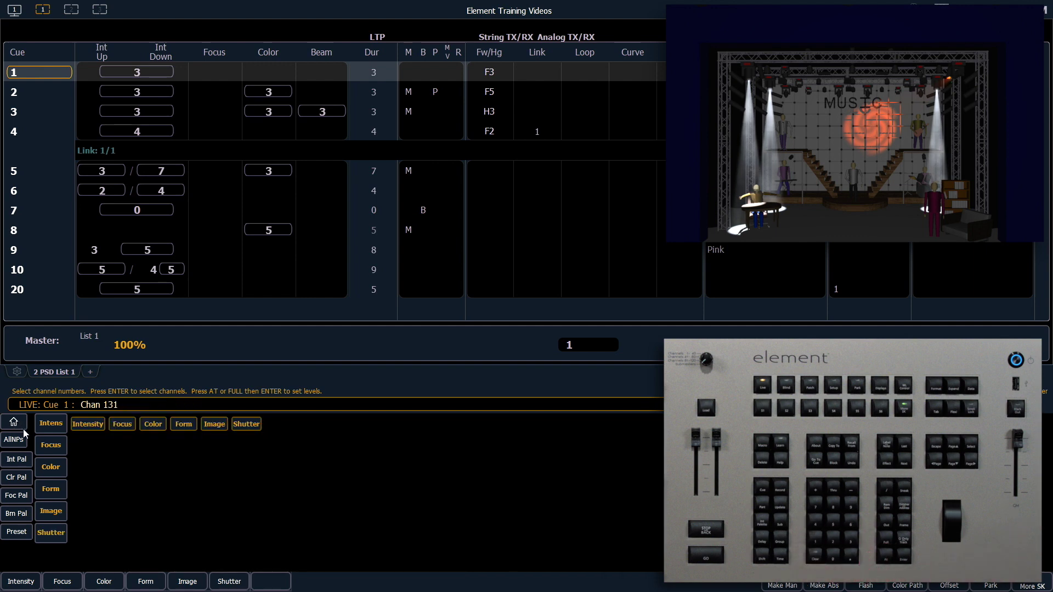
Limit the copy from channel 131 to intensity and focus and begin Copy To
left_click(25, 582)
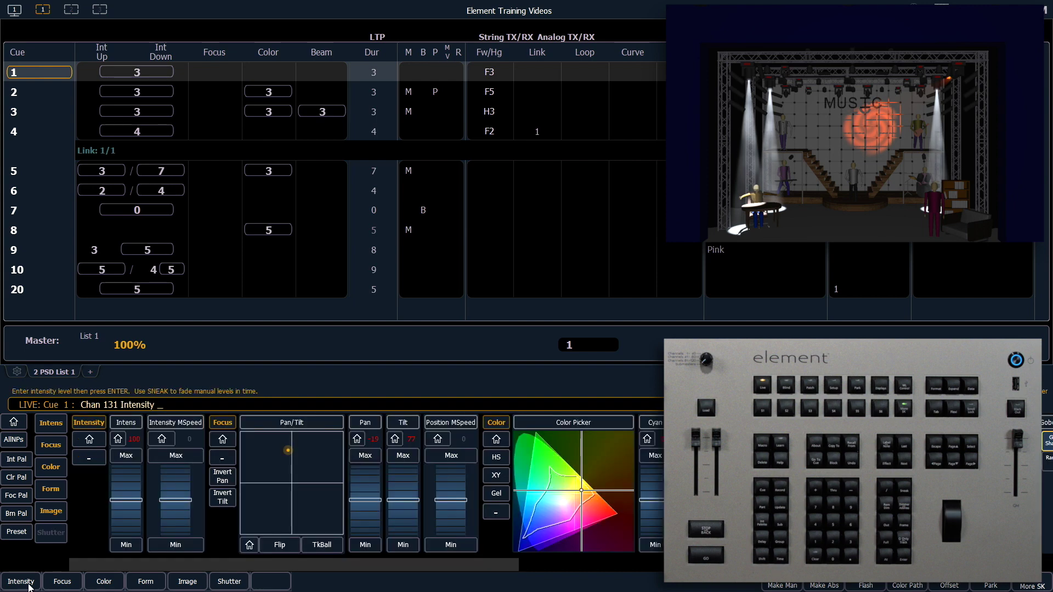
left_click(59, 582)
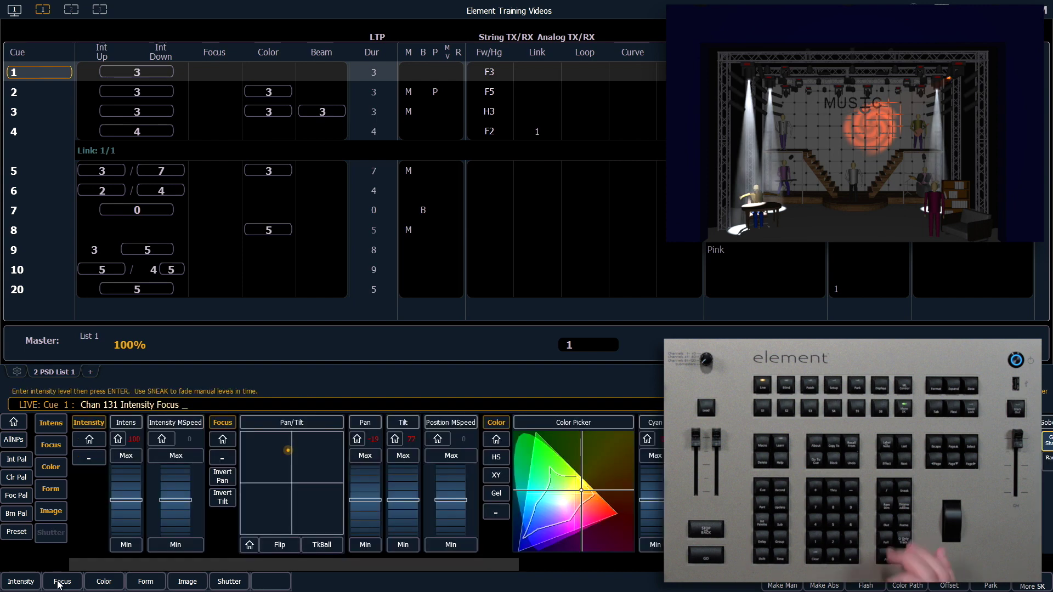
key("q")
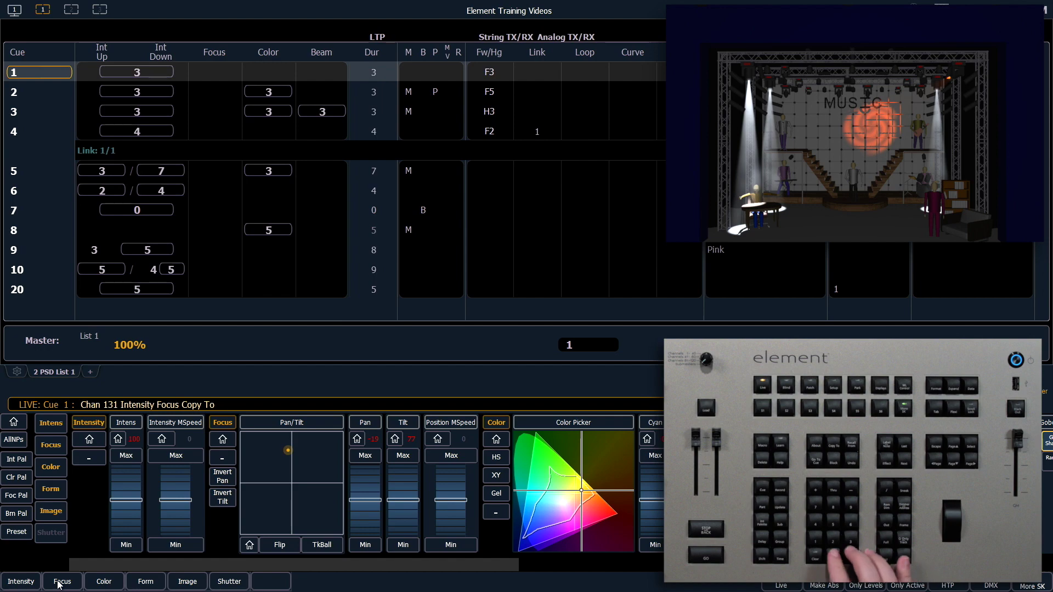